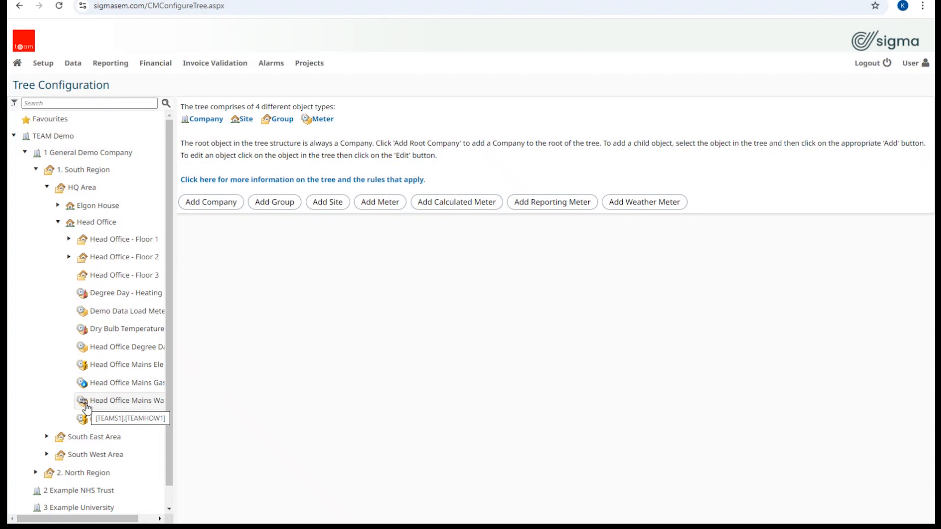
Step: View the details of the Head Office Mains Ele meter, the Head Office site and the HQ Area group
{"action": "left_click", "coordinate": [125, 370]}
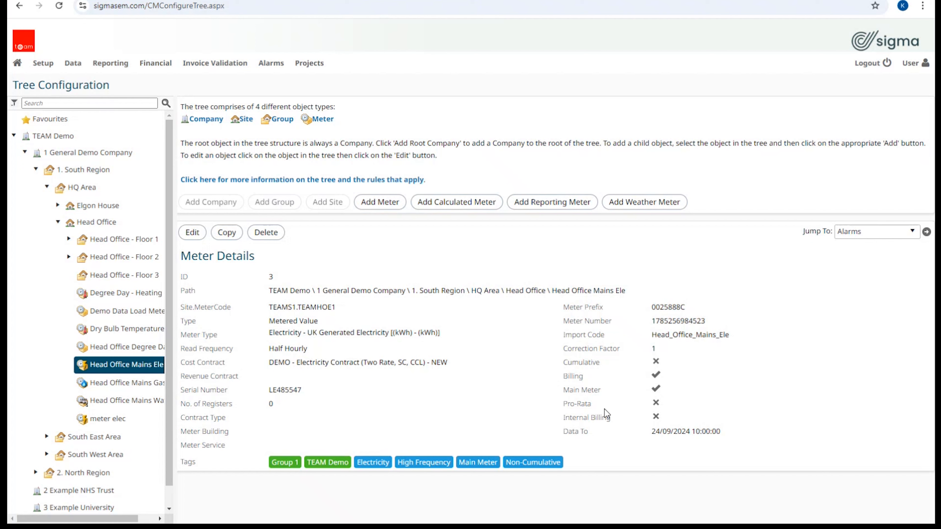
{"action": "left_click", "coordinate": [93, 222]}
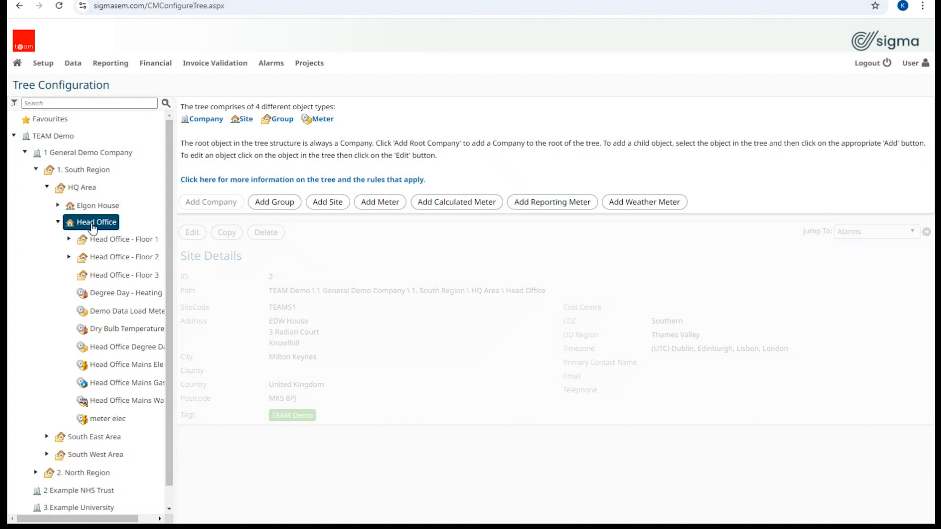
{"action": "left_click", "coordinate": [82, 190]}
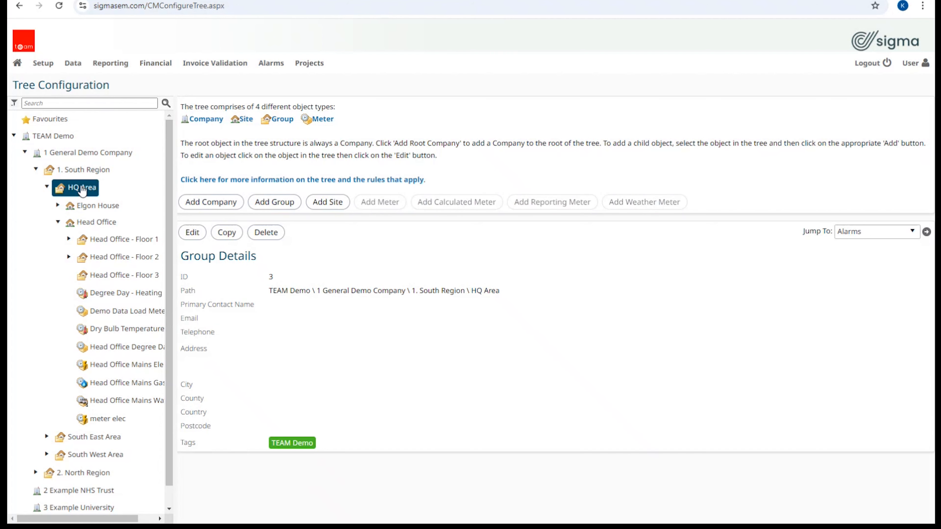
Step: Search the tree for "head offi" to locate the Head Office site
{"action": "left_click", "coordinate": [39, 107]}
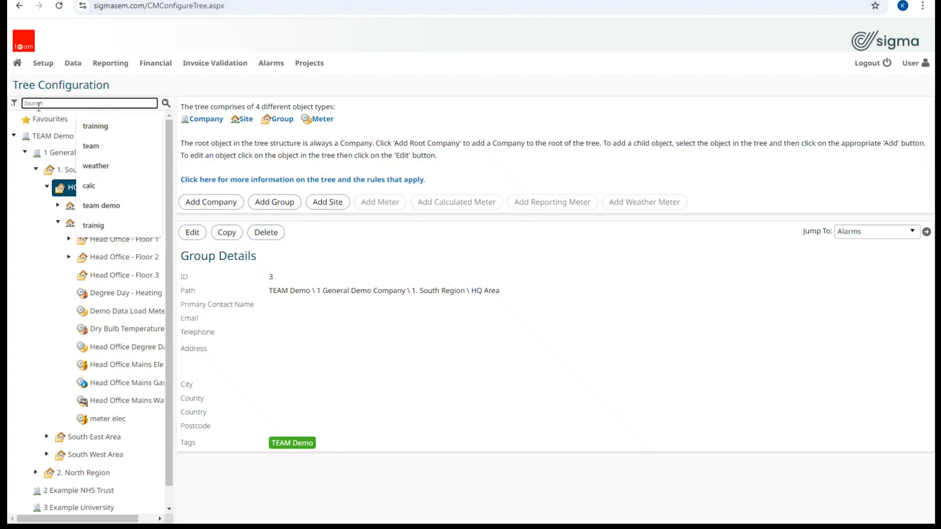
{"action": "type", "text": "head offi"}
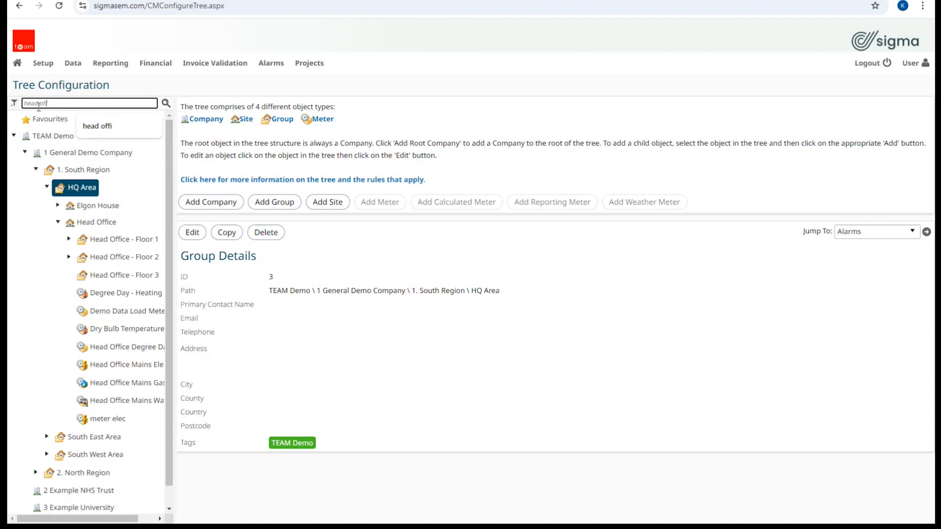
{"action": "left_click", "coordinate": [109, 125]}
{"action": "left_click", "coordinate": [166, 104]}
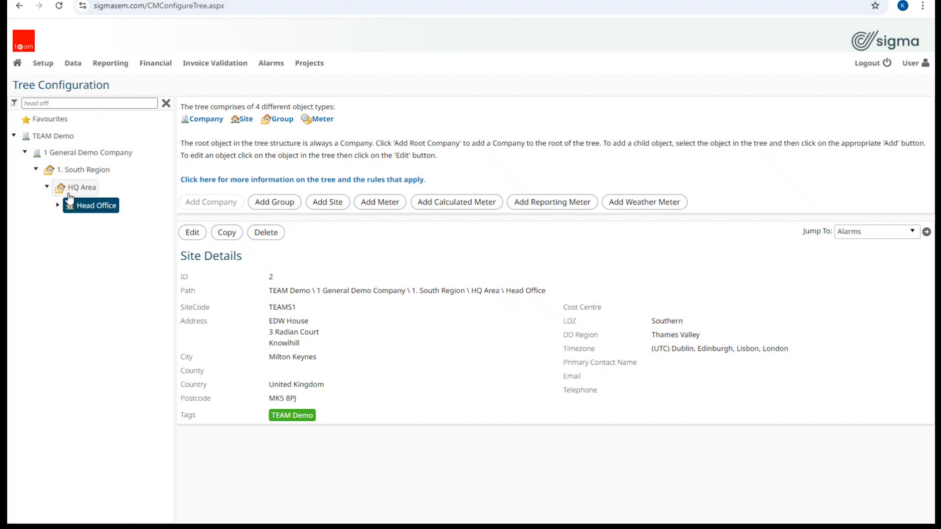
Step: Replace the tree search text with "mains" and run the search
{"action": "double_click", "coordinate": [68, 102]}
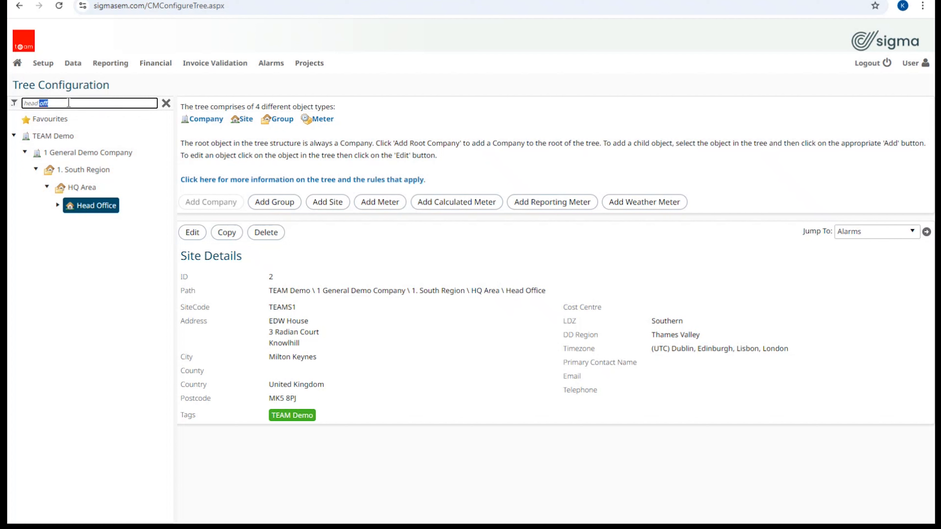
{"action": "key", "text": "BackSpace"}
{"action": "key", "text": "BackSpace"}
{"action": "key", "text": "BackSpace"}
{"action": "key", "text": "BackSpace"}
{"action": "key", "text": "BackSpace"}
{"action": "key", "text": "BackSpace"}
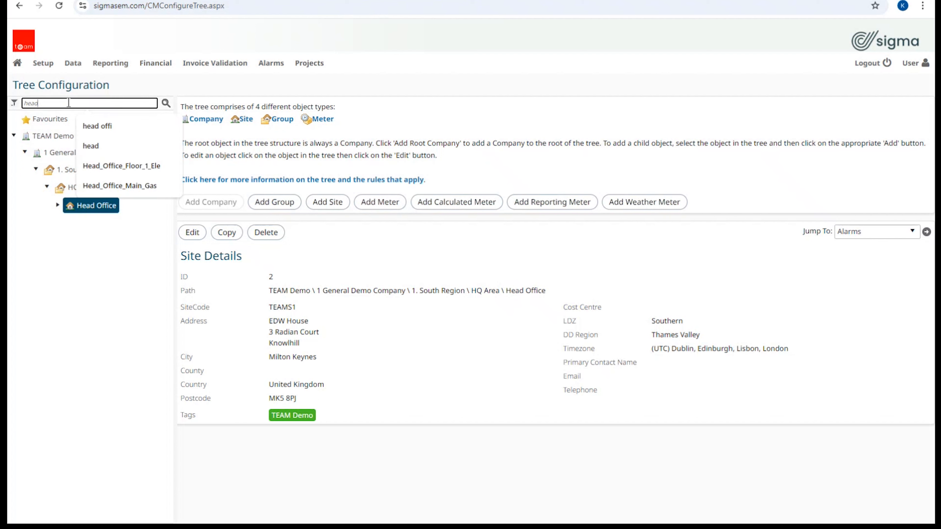
{"action": "type", "text": "mains"}
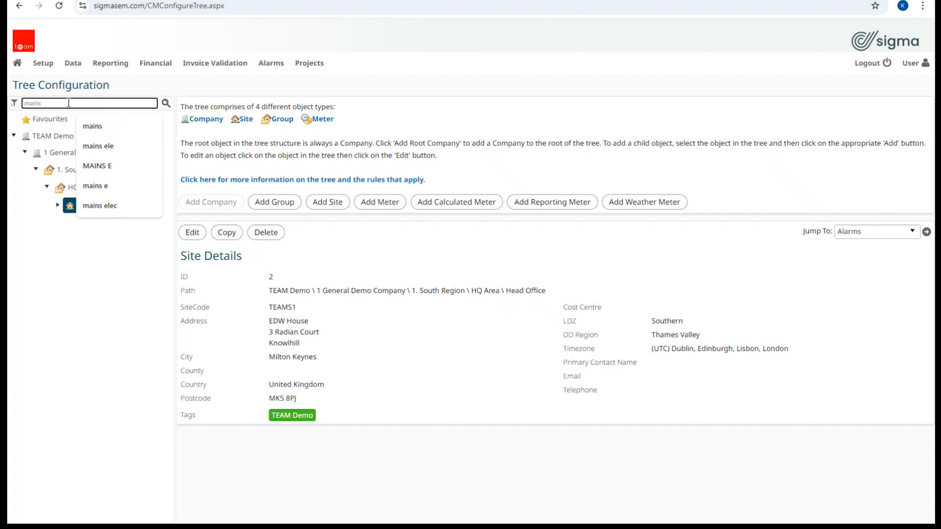
{"action": "key", "text": "Return"}
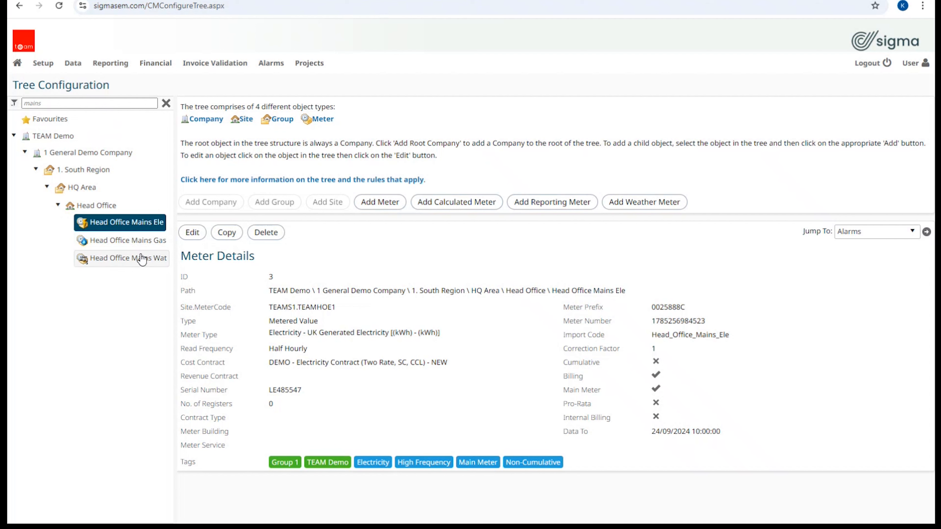
Step: Search the tree for a meter by the partial serial number "le4855"
{"action": "double_click", "coordinate": [59, 106]}
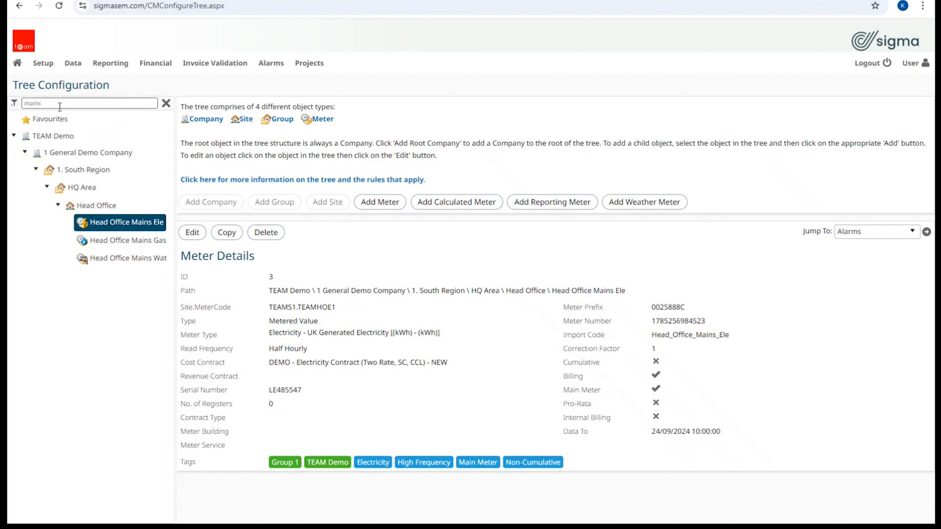
{"action": "type", "text": "le"}
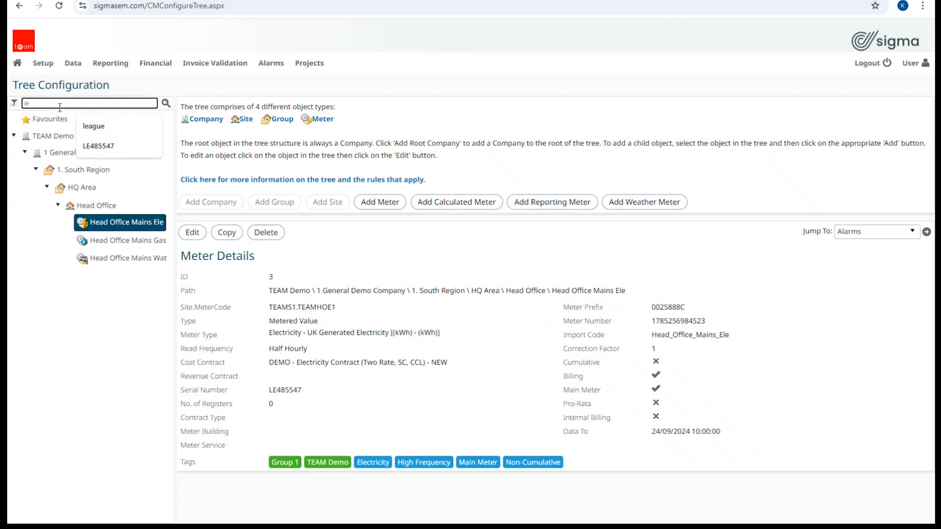
{"action": "type", "text": "4855"}
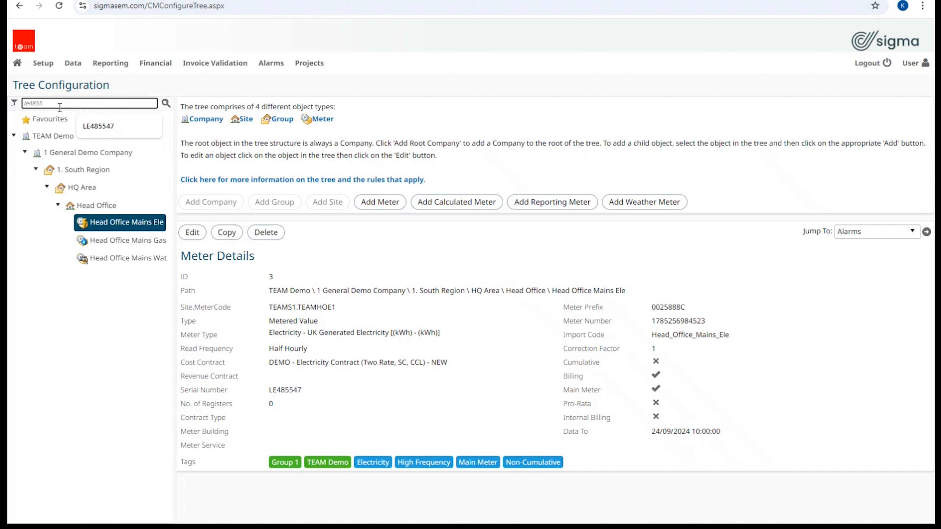
{"action": "key", "text": "Return"}
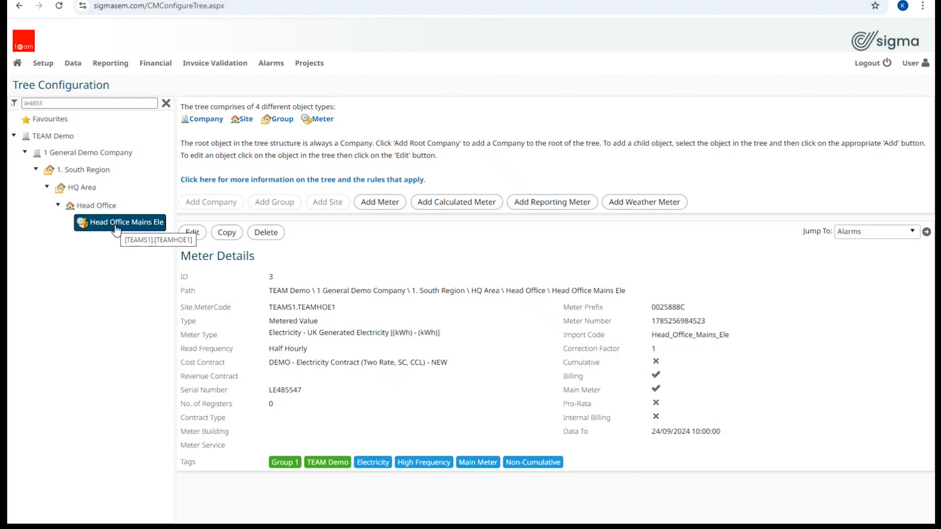
Step: Search the tree by the partial meter number "4523" and clear the search to restore the full tree
{"action": "double_click", "coordinate": [67, 106]}
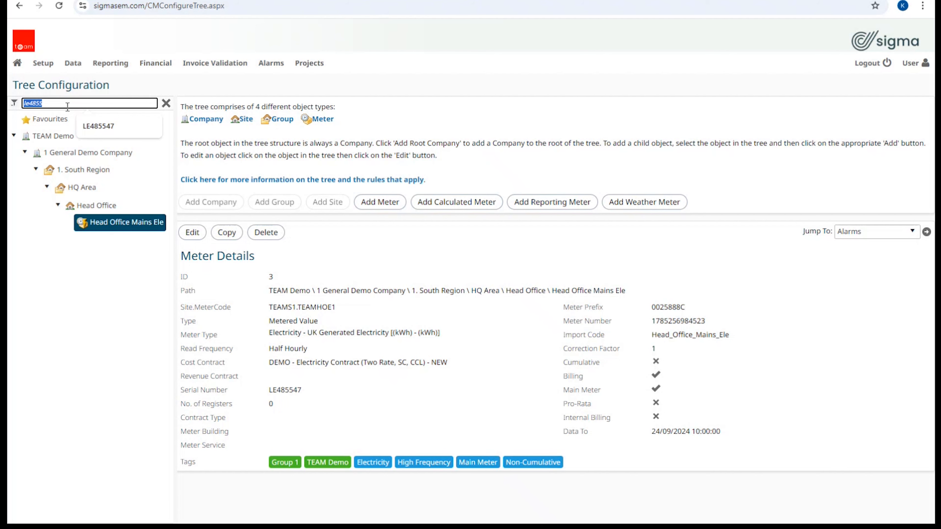
{"action": "type", "text": "4523"}
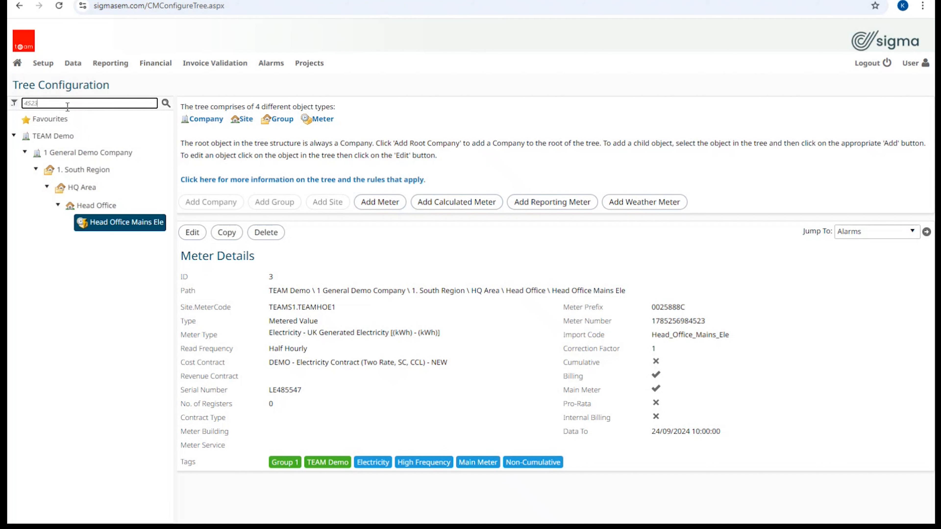
{"action": "key", "text": "Return"}
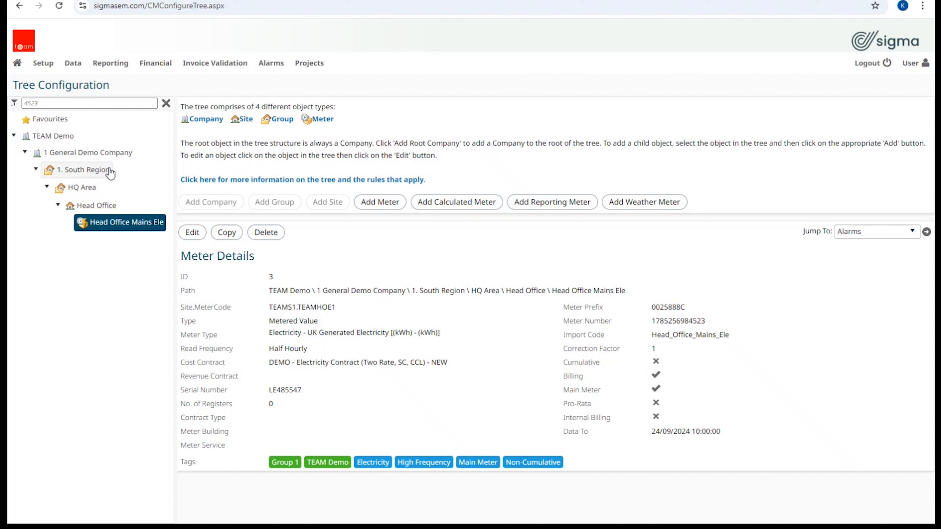
{"action": "left_click", "coordinate": [166, 104]}
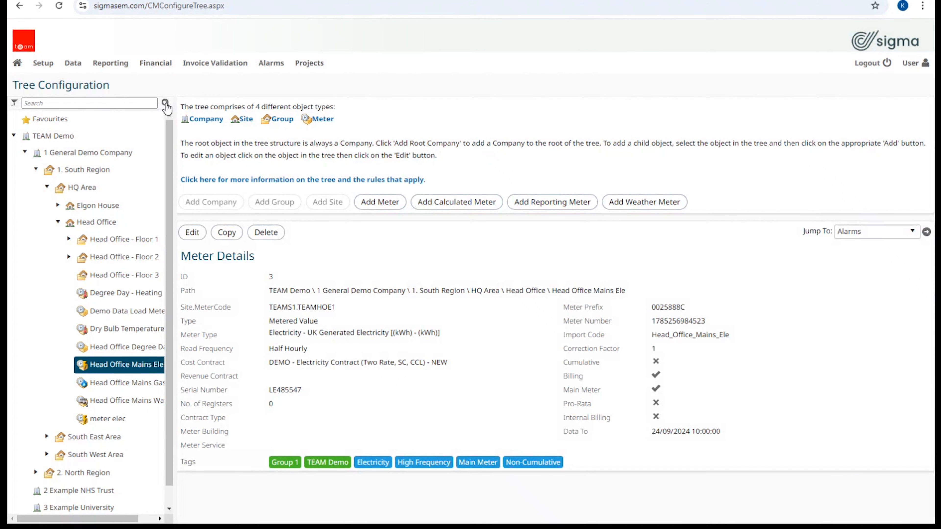
Step: Review the Elgon House site details and the Head Office Mains Ele meter's serial number, meter prefix, meter number and import code
{"action": "left_click", "coordinate": [110, 210]}
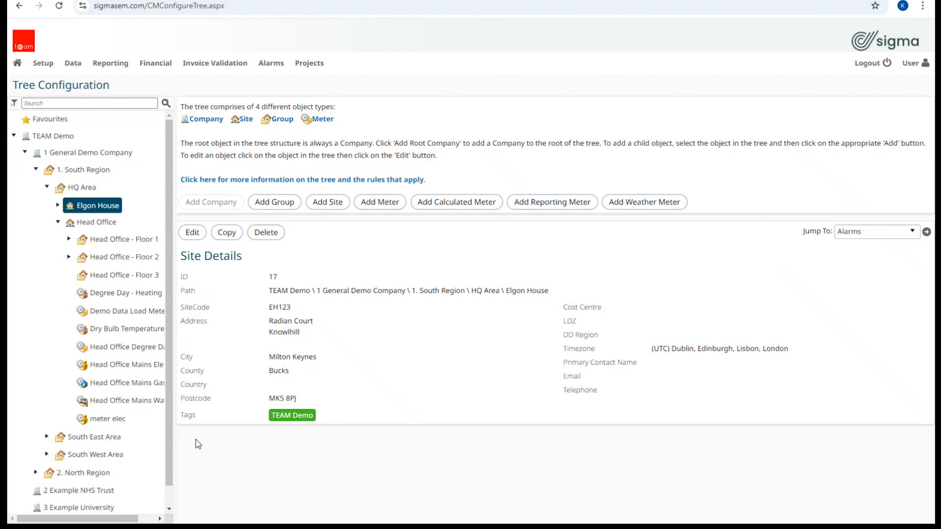
{"action": "left_click", "coordinate": [127, 372]}
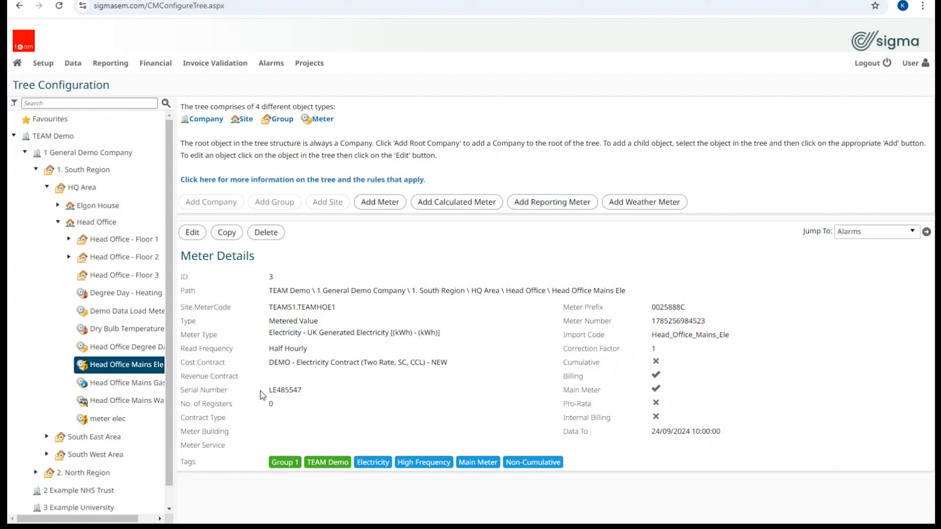
{"action": "triple_click", "coordinate": [290, 389]}
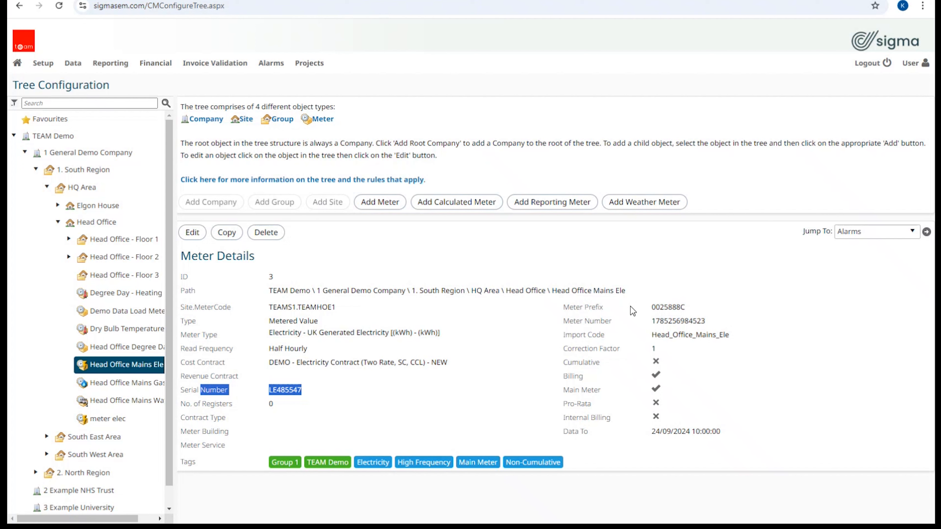
{"action": "triple_click", "coordinate": [664, 308]}
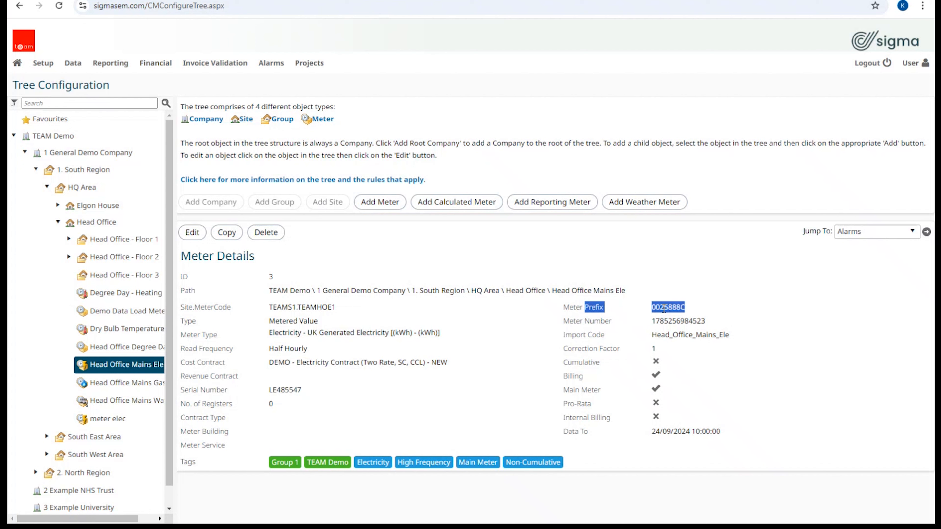
{"action": "triple_click", "coordinate": [673, 321]}
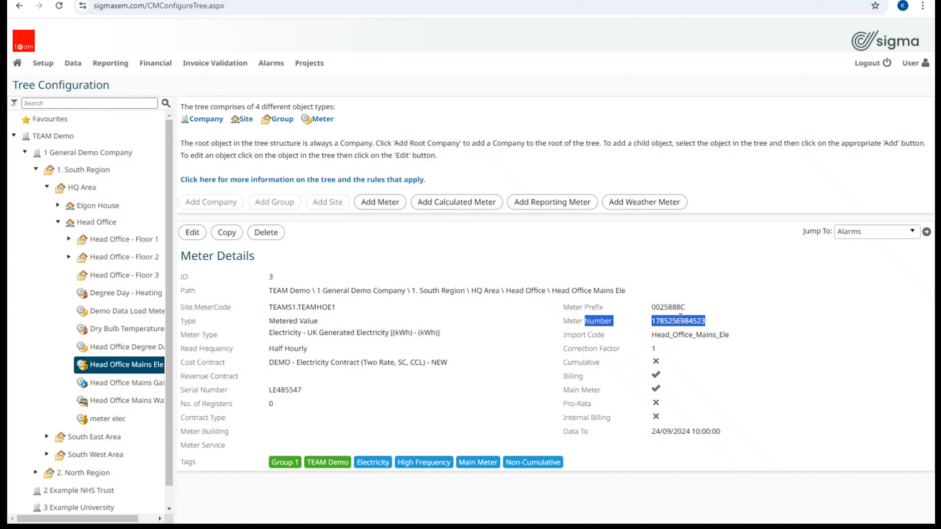
{"action": "triple_click", "coordinate": [684, 333]}
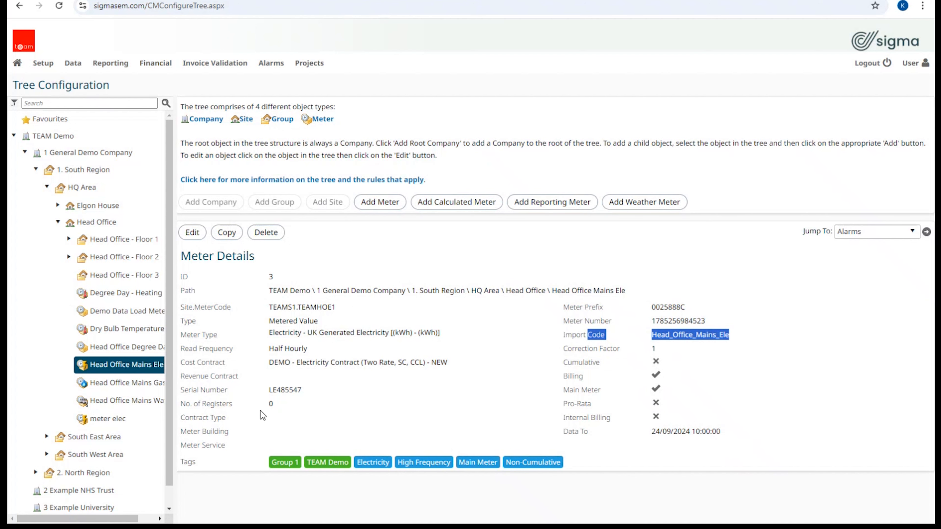
Step: View the Head Office site's details and its available context actions without choosing one
{"action": "left_click", "coordinate": [100, 225]}
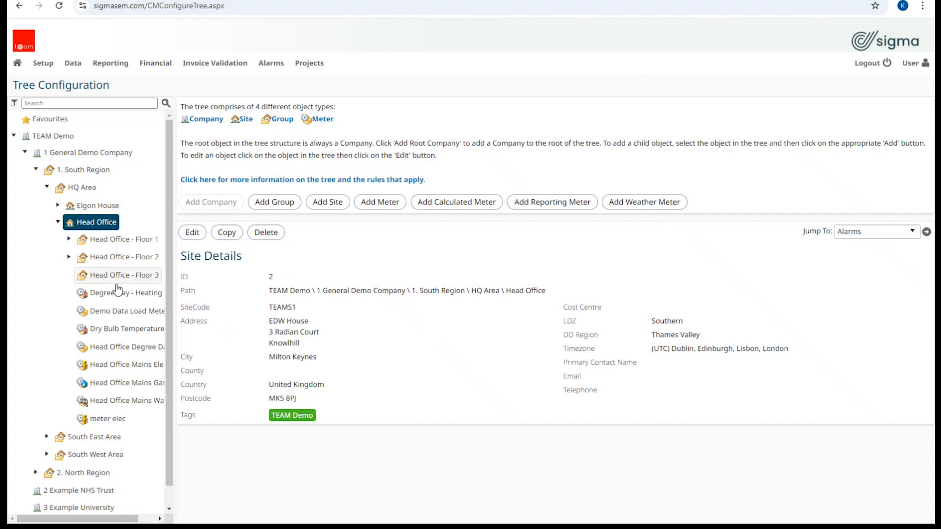
{"action": "right_click", "coordinate": [101, 226]}
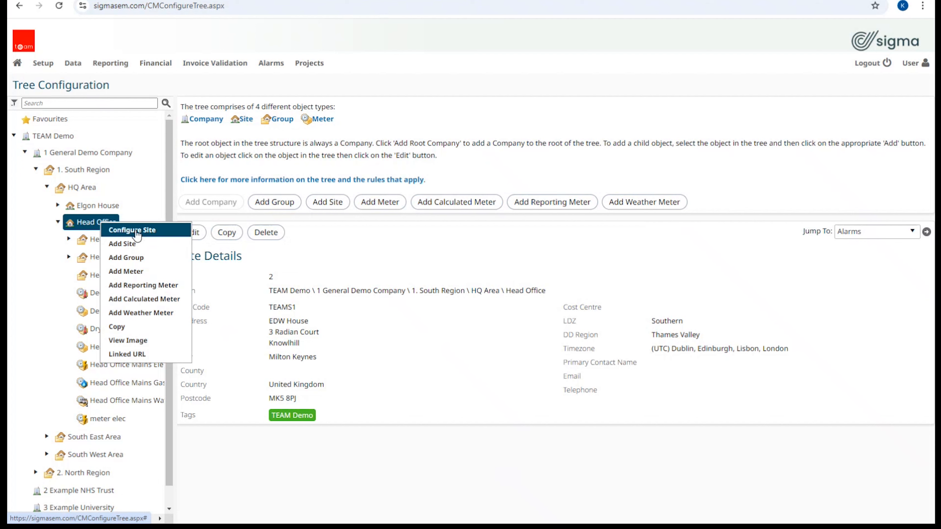
{"action": "left_click", "coordinate": [365, 257]}
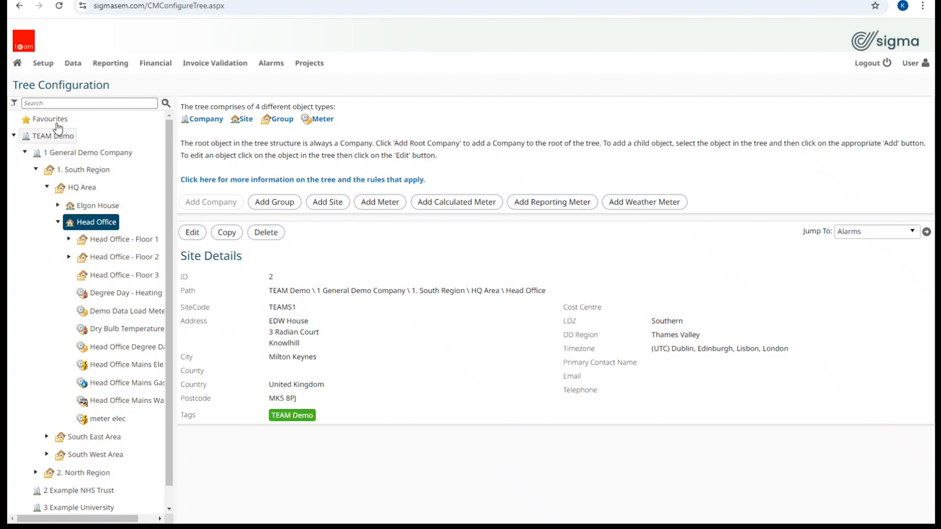
Step: View the Mass Edit Sites page and return to the tree configuration
{"action": "mouse_move", "coordinate": [47, 74]}
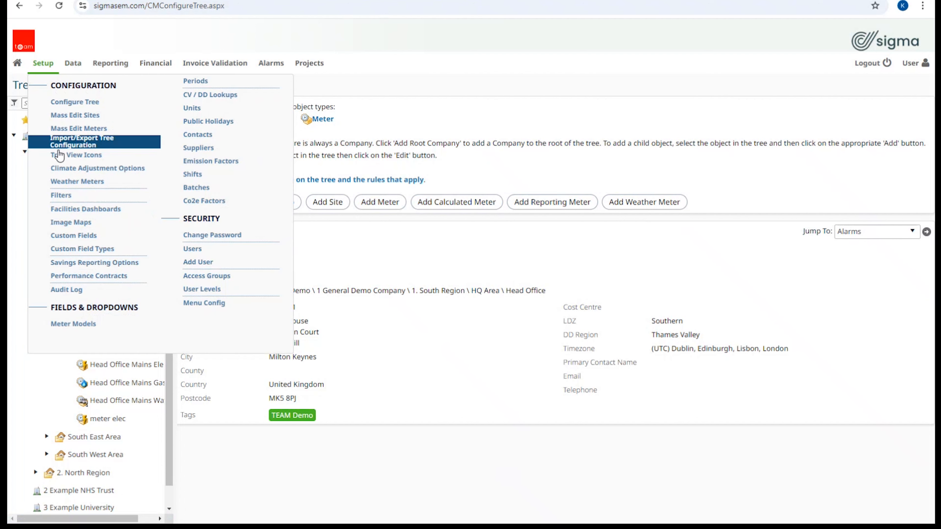
{"action": "left_click", "coordinate": [74, 116]}
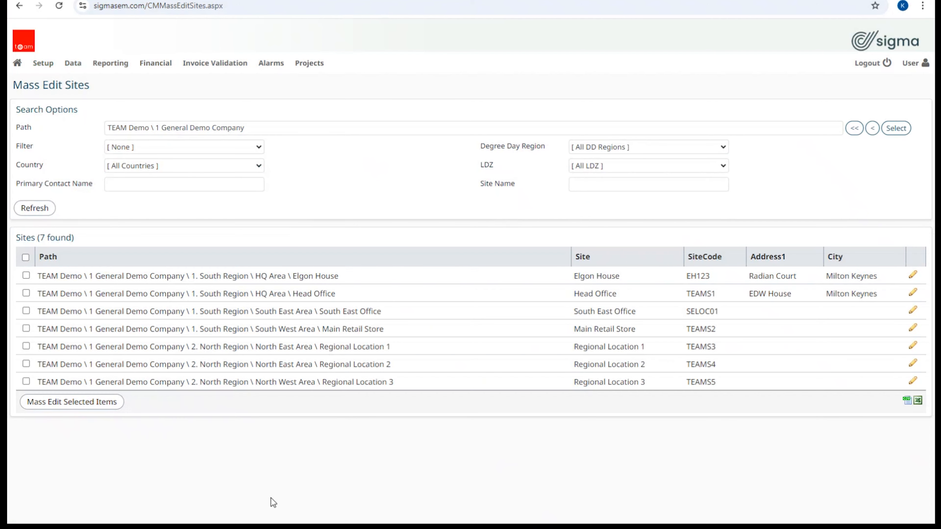
{"action": "left_click", "coordinate": [18, 7]}
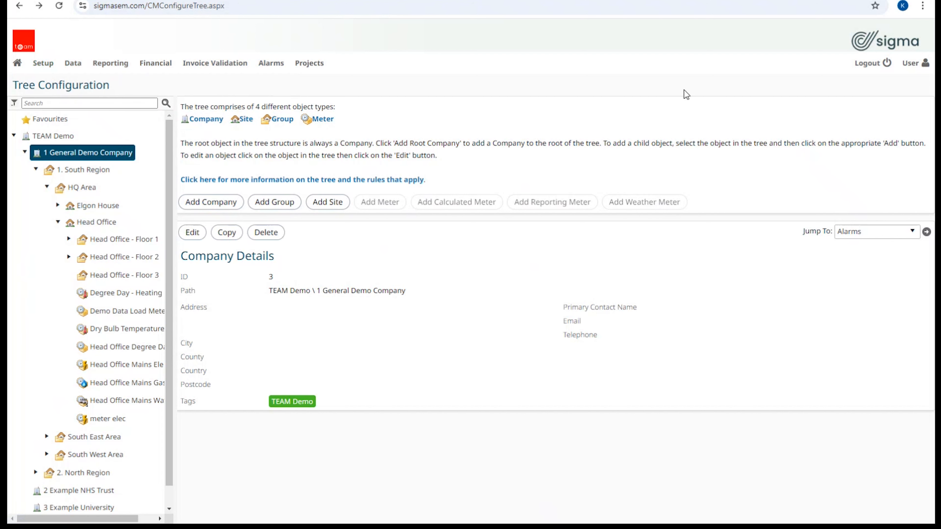
Step: Open the My Account page and choose Configuration - Configure Tree as the default page after login
{"action": "mouse_move", "coordinate": [913, 66]}
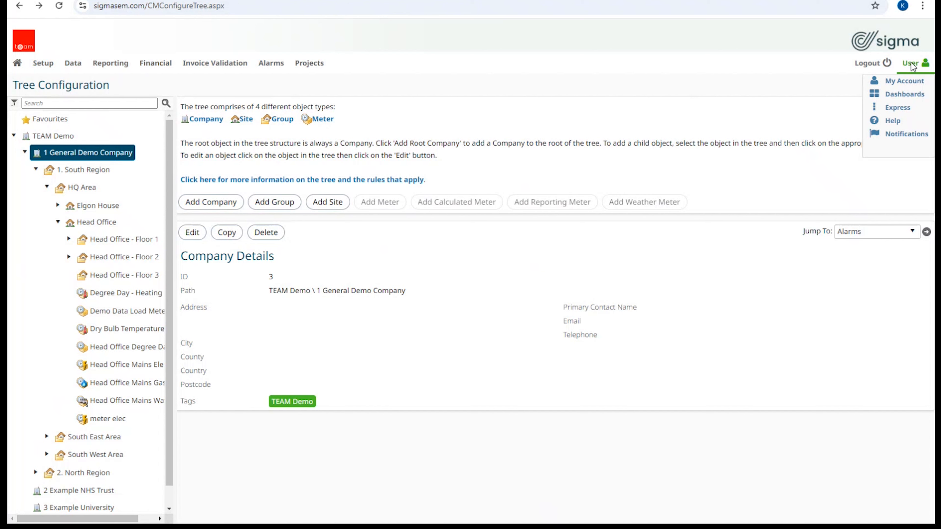
{"action": "left_click", "coordinate": [903, 85]}
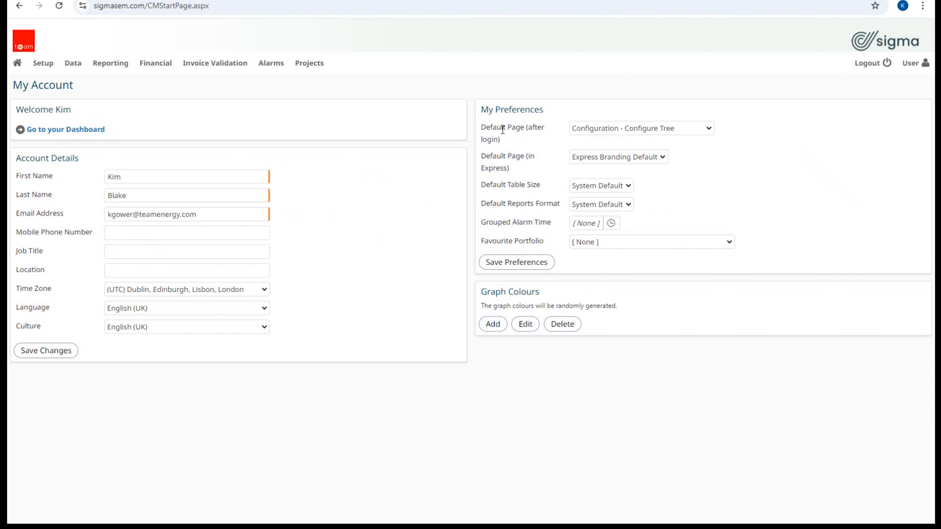
{"action": "left_click", "coordinate": [709, 128]}
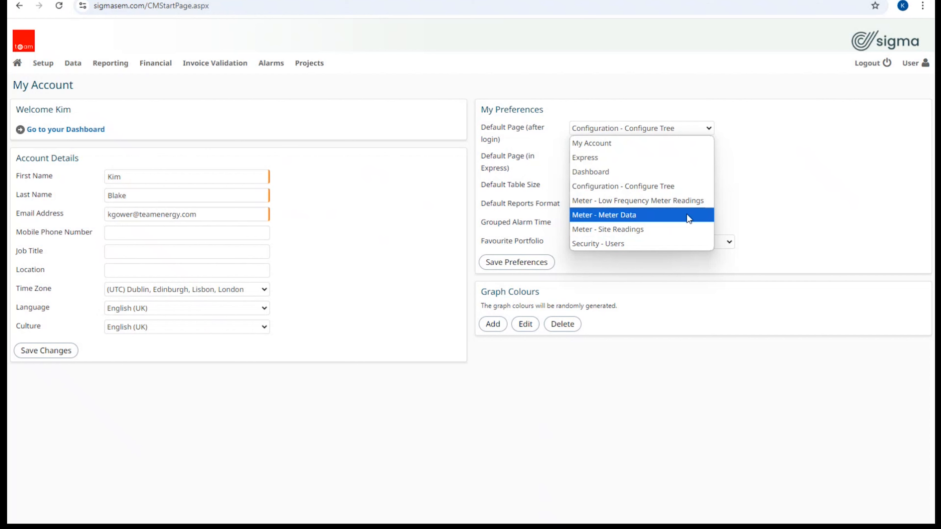
{"action": "left_click", "coordinate": [689, 187]}
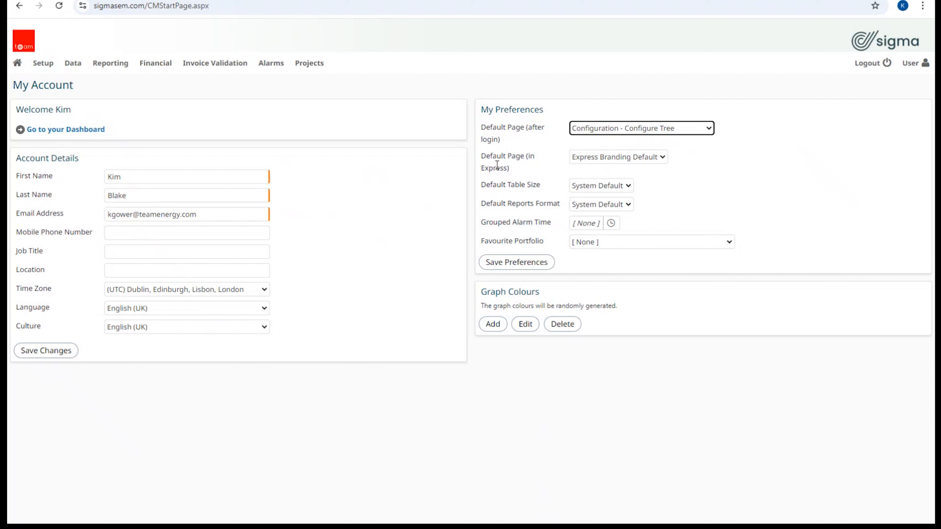
Step: Check the default page options for Express, keep Express Branding Default, and save the account preferences
{"action": "left_click", "coordinate": [633, 158]}
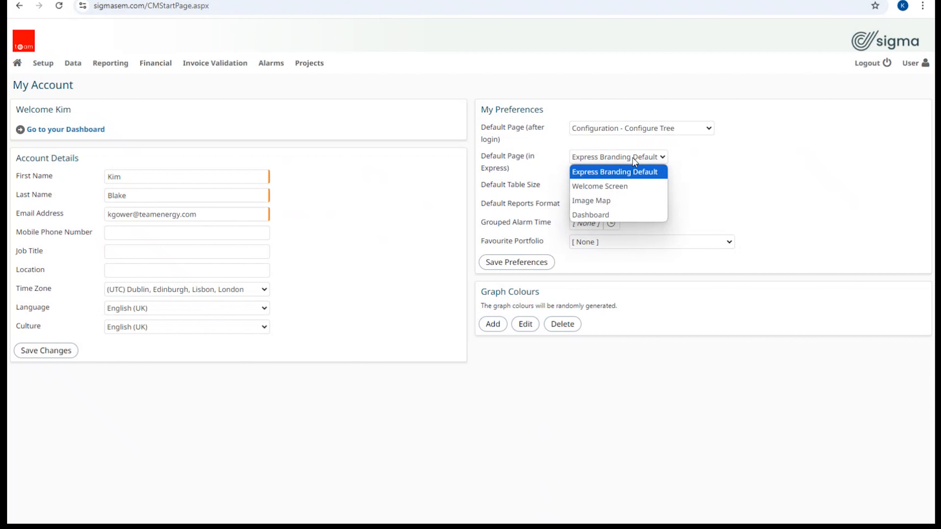
{"action": "left_click", "coordinate": [786, 175]}
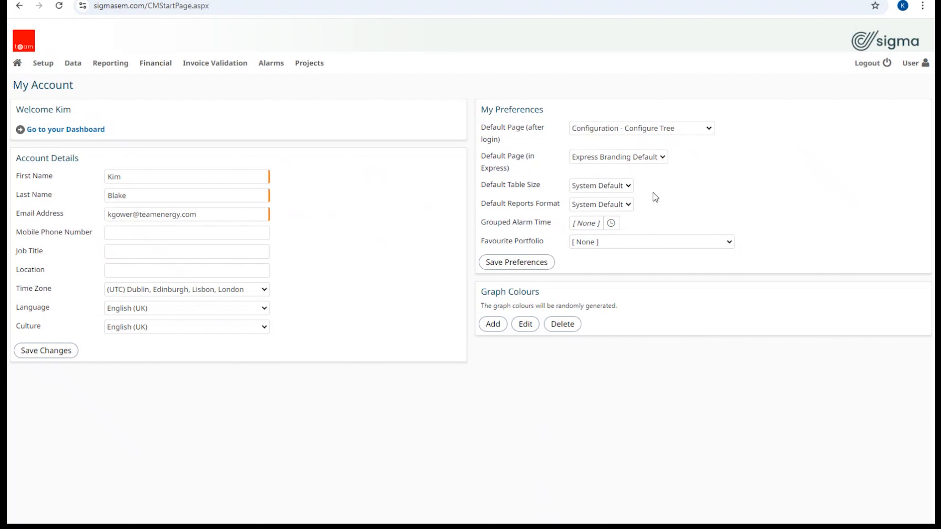
{"action": "left_click", "coordinate": [522, 264]}
Step: Open the bookmarked Sigma User Manual in a new browser tab and display its How To Guide from Getting Started
{"action": "key", "text": "ctrl+t"}
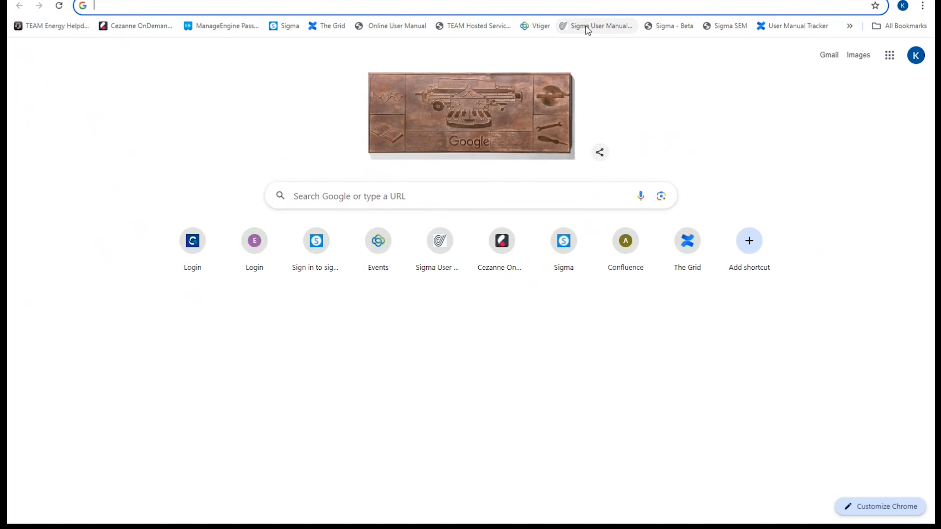
{"action": "left_click", "coordinate": [589, 27]}
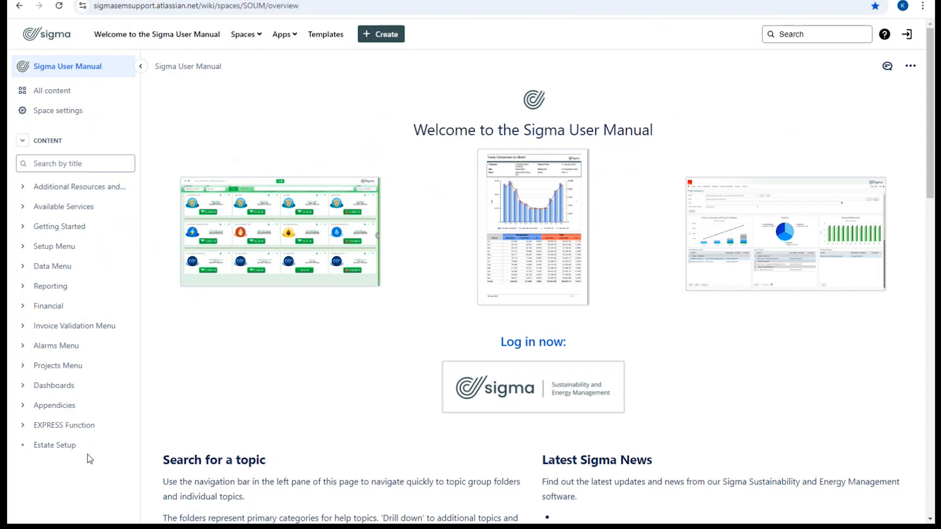
{"action": "left_click", "coordinate": [23, 228]}
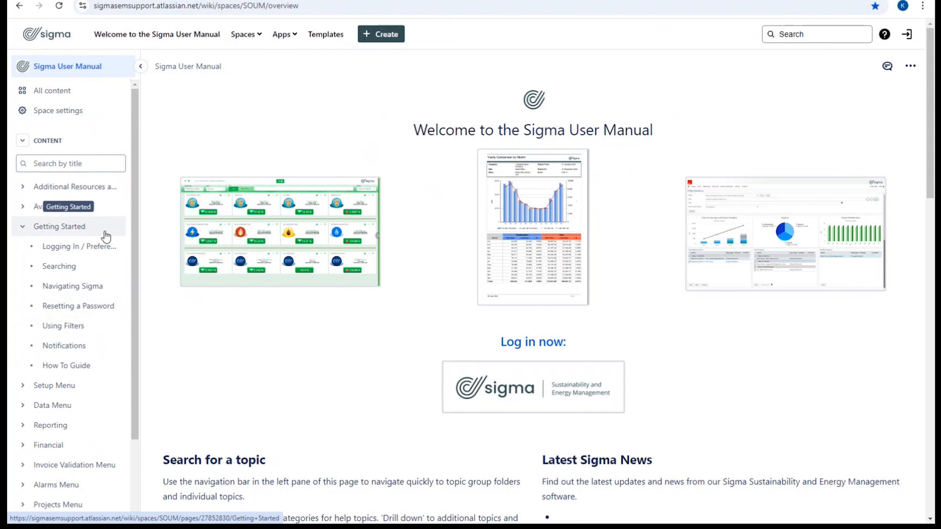
{"action": "left_click", "coordinate": [70, 367]}
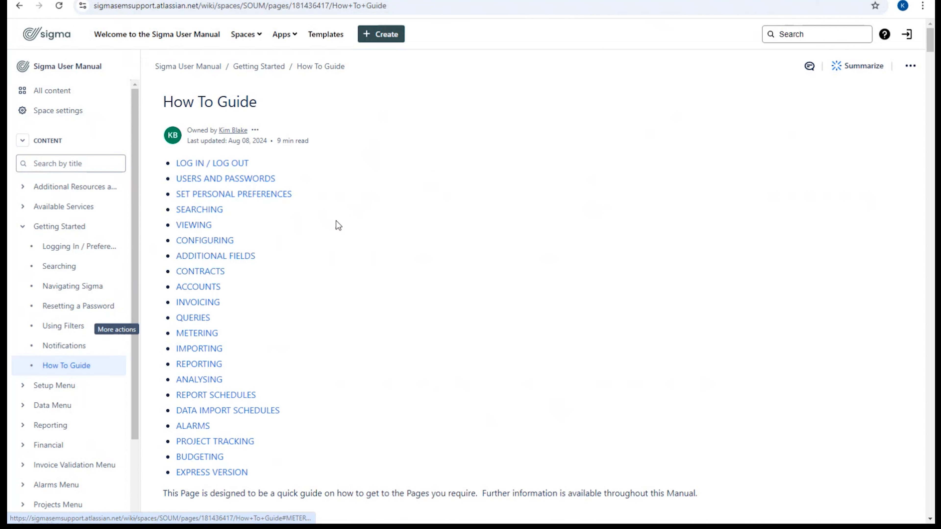
Step: Look through the How To Guide's tables on logging in, users and passwords, searching, viewing and configuring
{"action": "scroll", "coordinate": [375, 200], "scroll_direction": "down", "scroll_amount": 8}
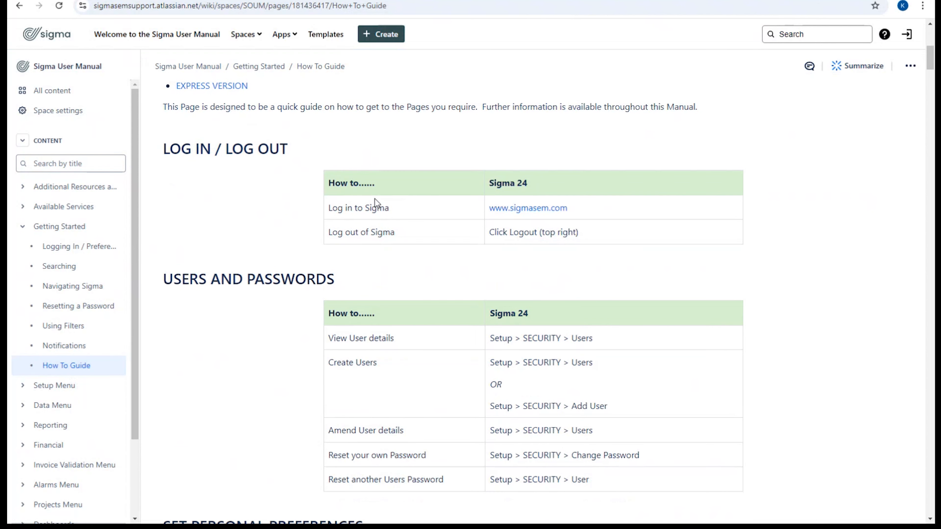
{"action": "scroll", "coordinate": [375, 200], "scroll_direction": "down", "scroll_amount": 12}
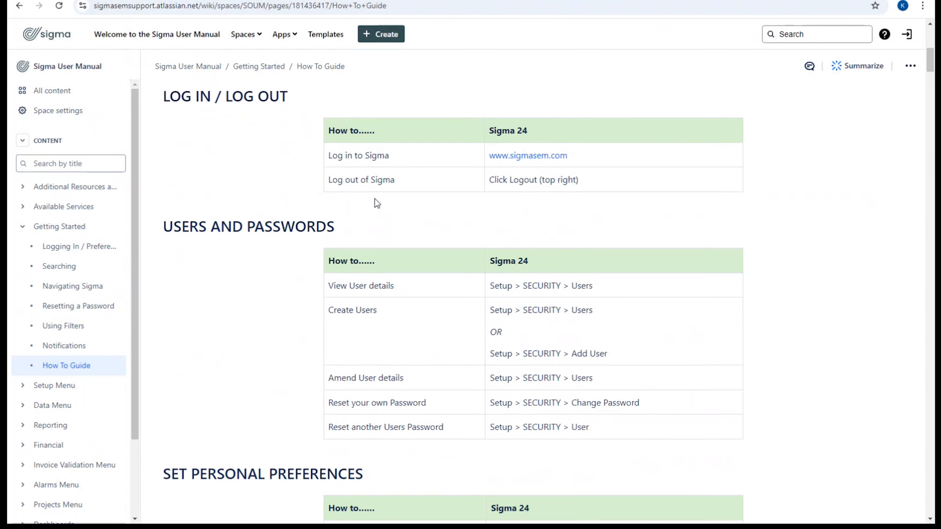
{"action": "scroll", "coordinate": [375, 200], "scroll_direction": "down", "scroll_amount": 12}
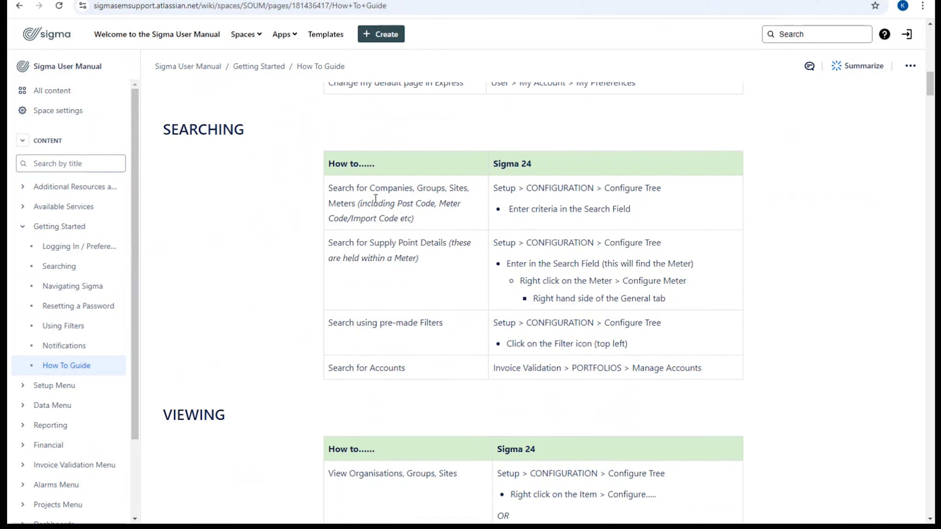
{"action": "scroll", "coordinate": [375, 199], "scroll_direction": "down", "scroll_amount": 2}
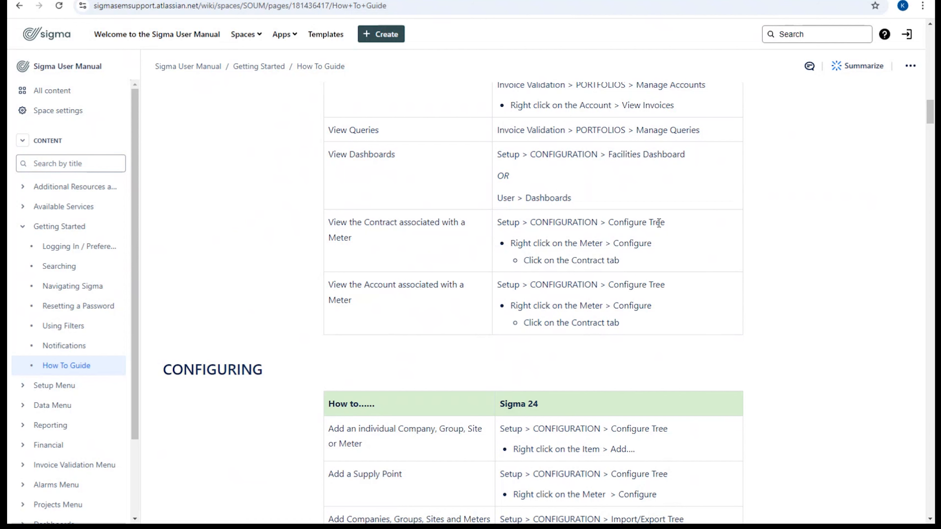
{"action": "scroll", "coordinate": [659, 223], "scroll_direction": "down", "scroll_amount": 8}
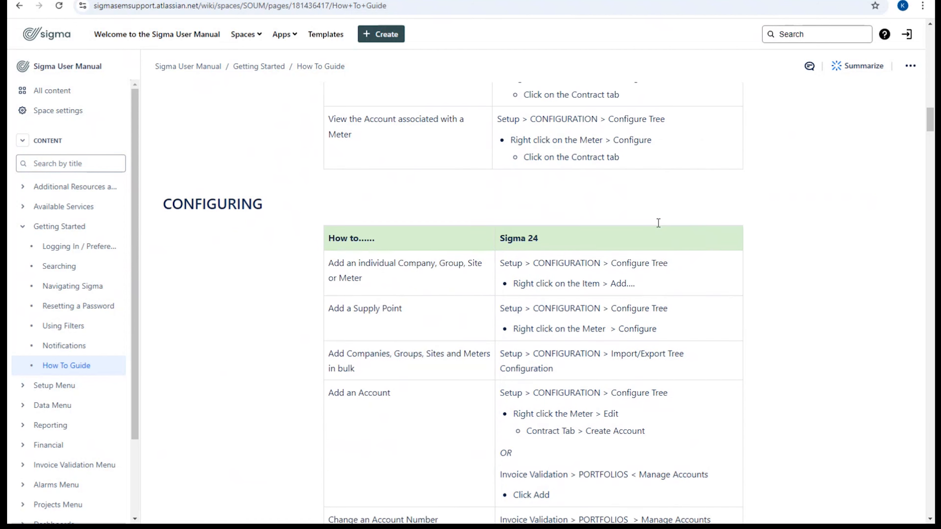
{"action": "scroll", "coordinate": [659, 222], "scroll_direction": "up", "scroll_amount": 20}
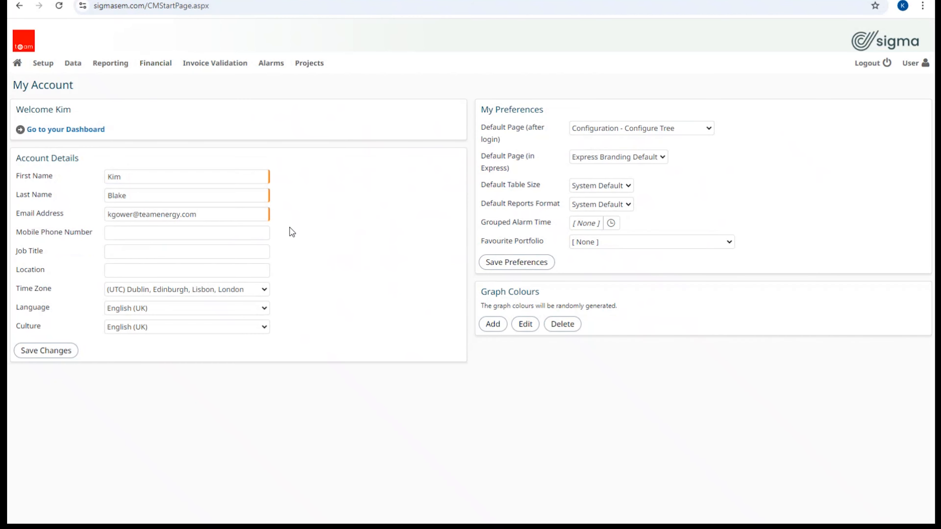
Step: Switch back to Sigma, go to the home page and log out
{"action": "left_click", "coordinate": [17, 64]}
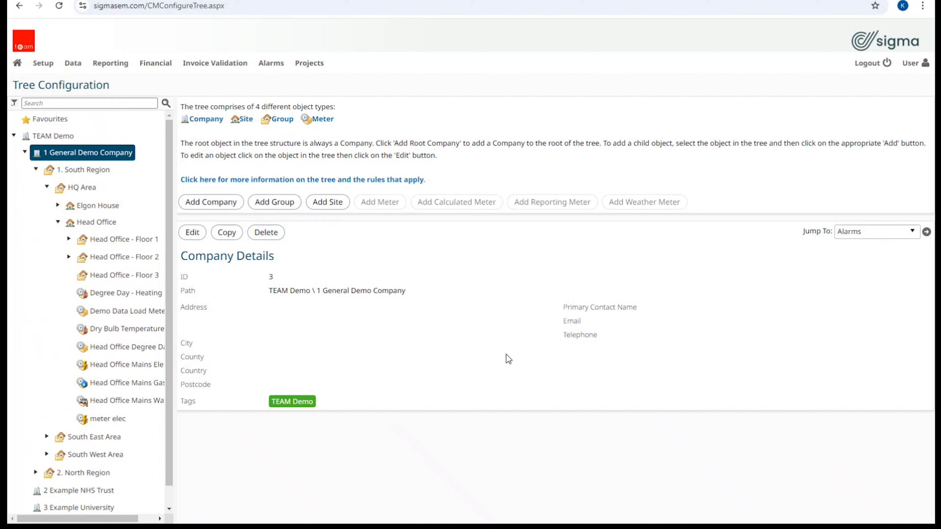
{"action": "left_click", "coordinate": [867, 70]}
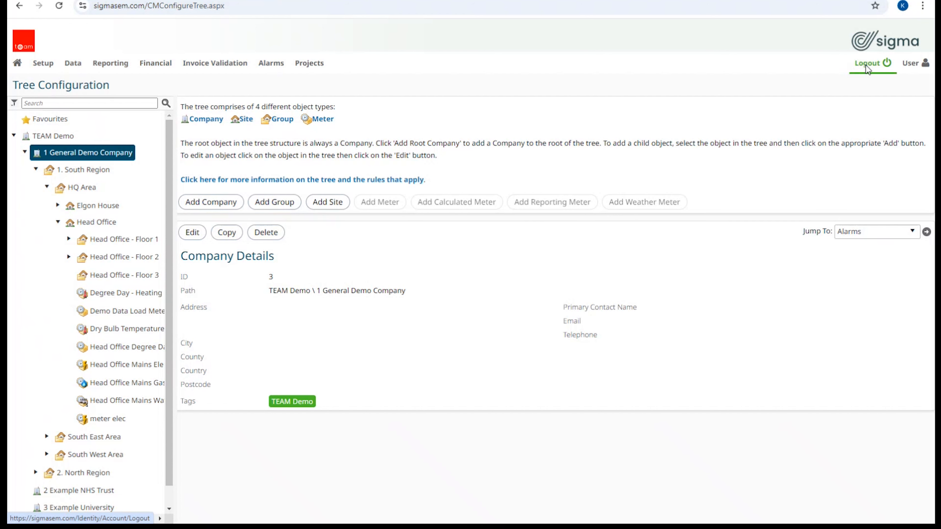